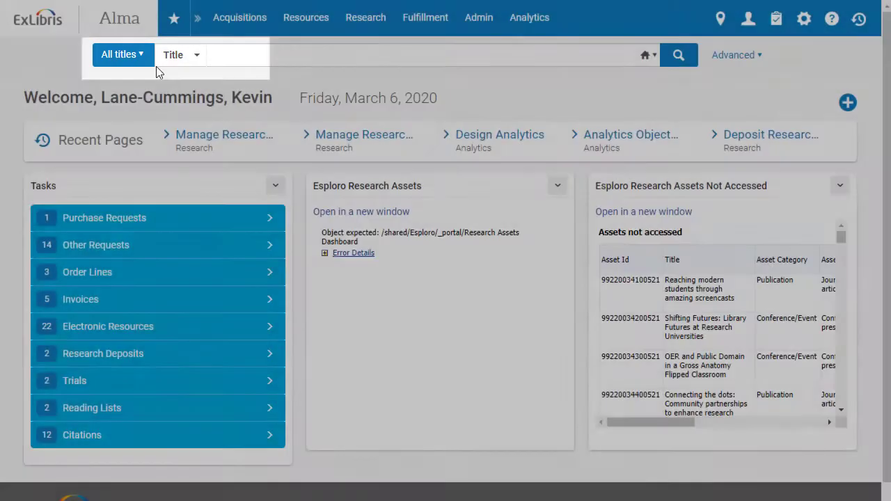
# Step: Preview the research search types, then go to Research > Manage Research Deposits
pyautogui.click(132, 61)
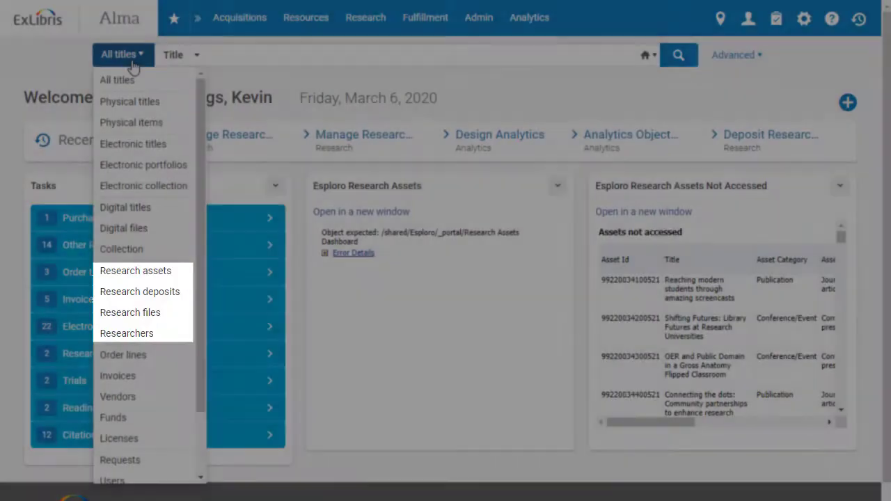
pyautogui.click(133, 62)
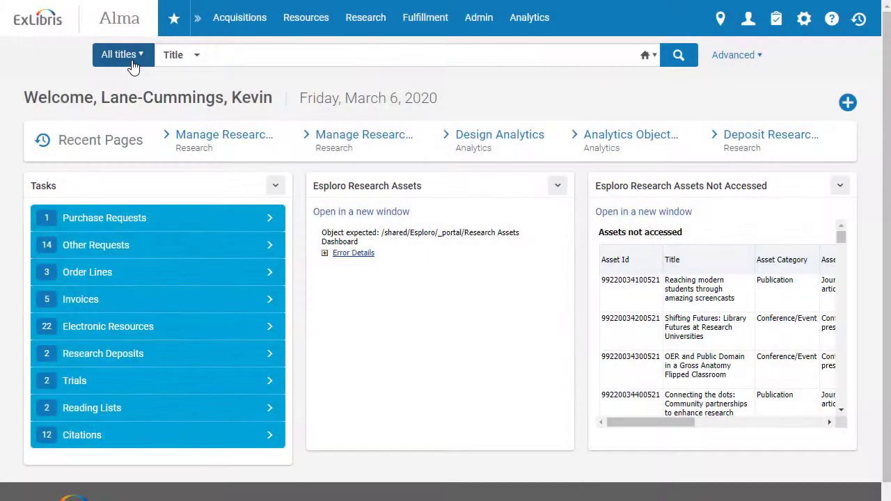
pyautogui.click(356, 20)
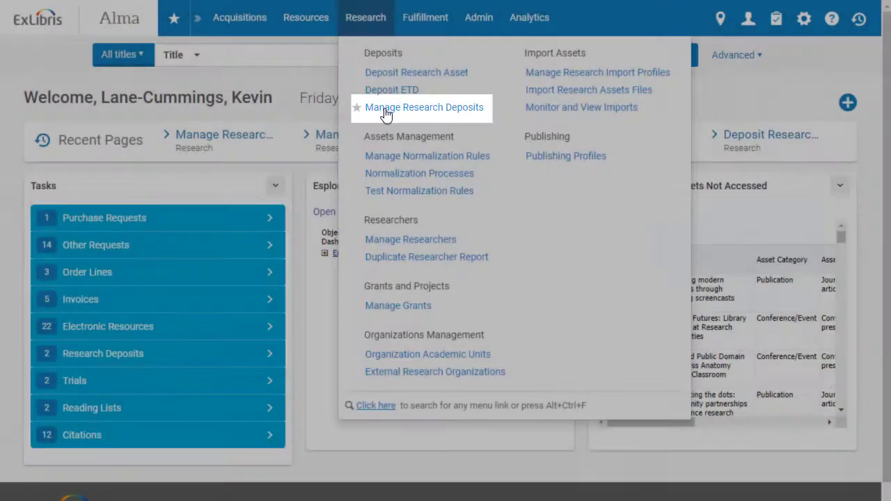
pyautogui.click(386, 111)
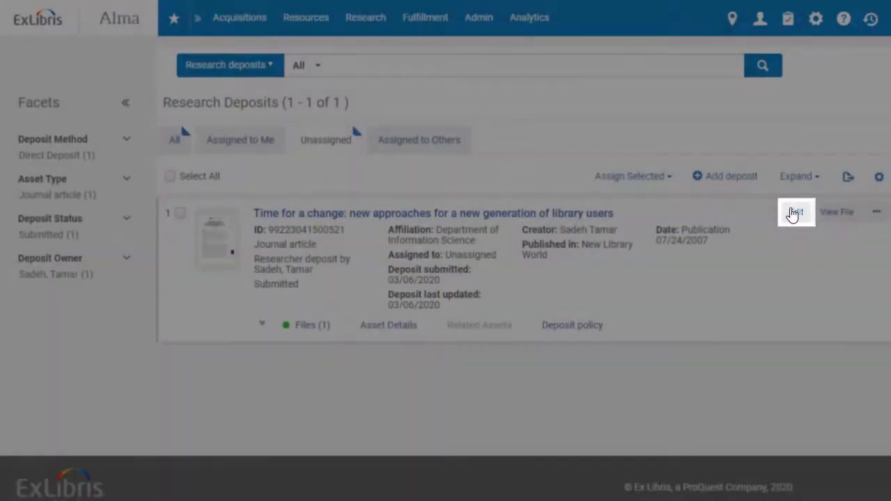
# Step: Edit the 'Time for a change' journal article deposit and reserve a DOI under DOI Information
pyautogui.click(796, 213)
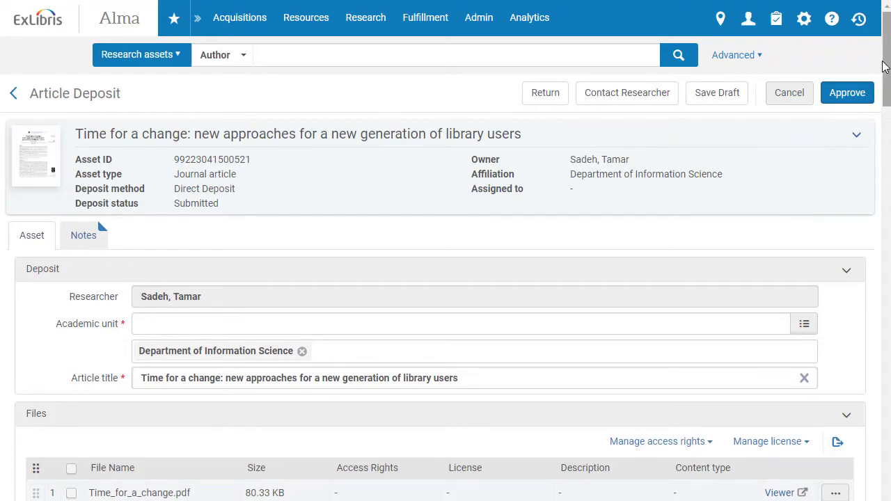
pyautogui.moveTo(885, 75); pyautogui.dragTo(854, 283)
pyautogui.scroll(-1, 854, 283)
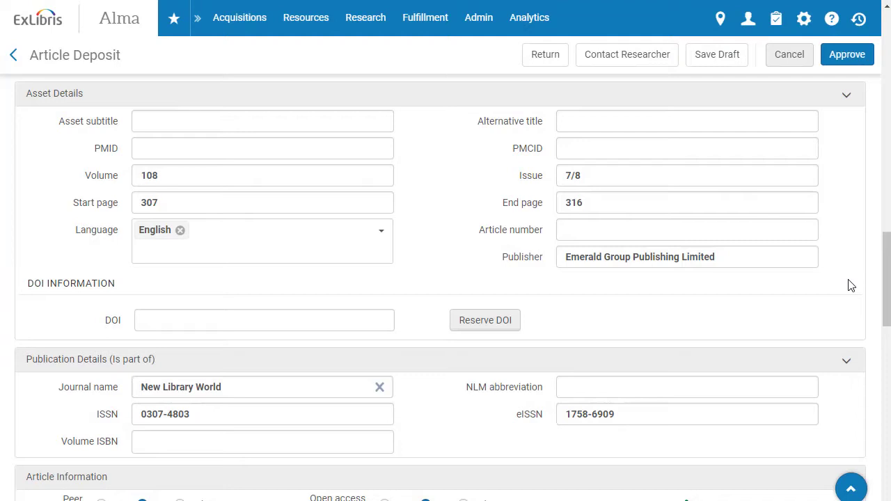
pyautogui.write('10.555/J136v12n01_01')
pyautogui.click(492, 328)
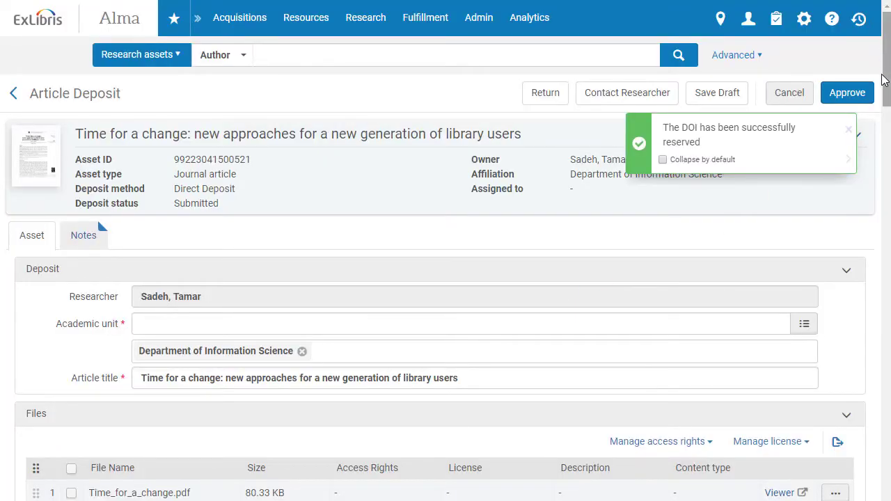
pyautogui.moveTo(882, 80); pyautogui.dragTo(847, 286)
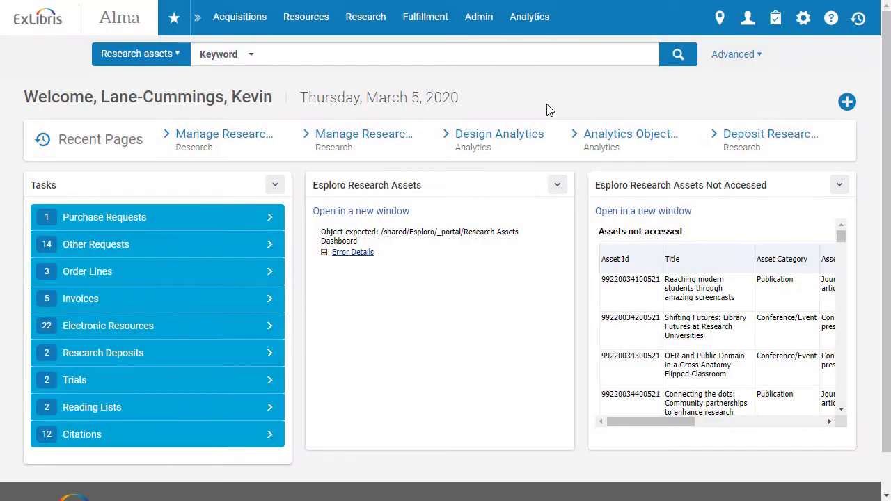
# Step: Go to Configuration > Research > DOI Integration to see the Crossref and DataCite agencies
pyautogui.click(804, 31)
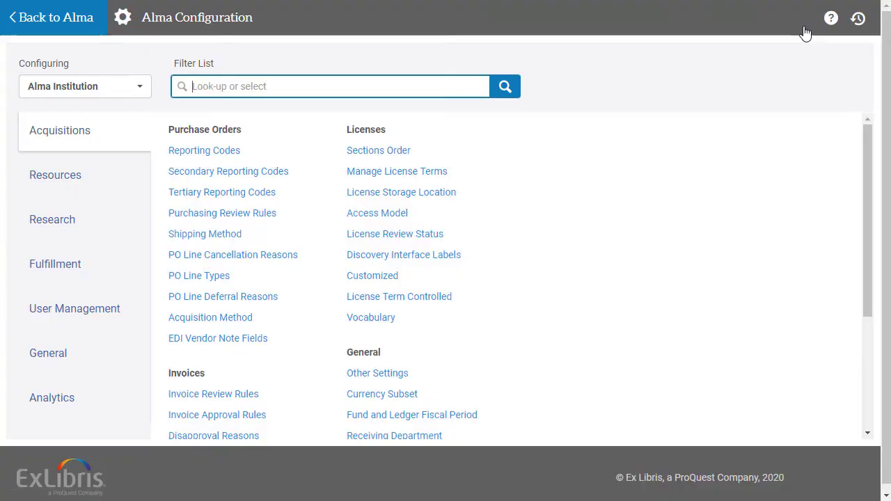
pyautogui.click(67, 228)
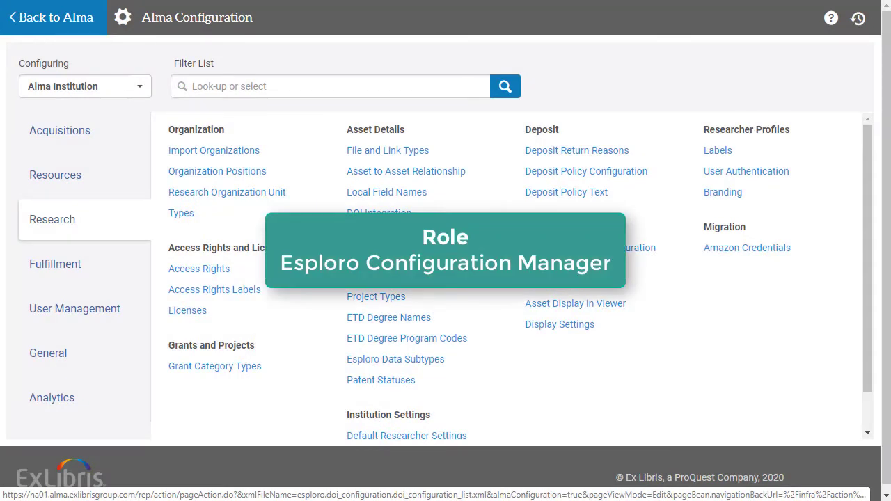
pyautogui.click(382, 221)
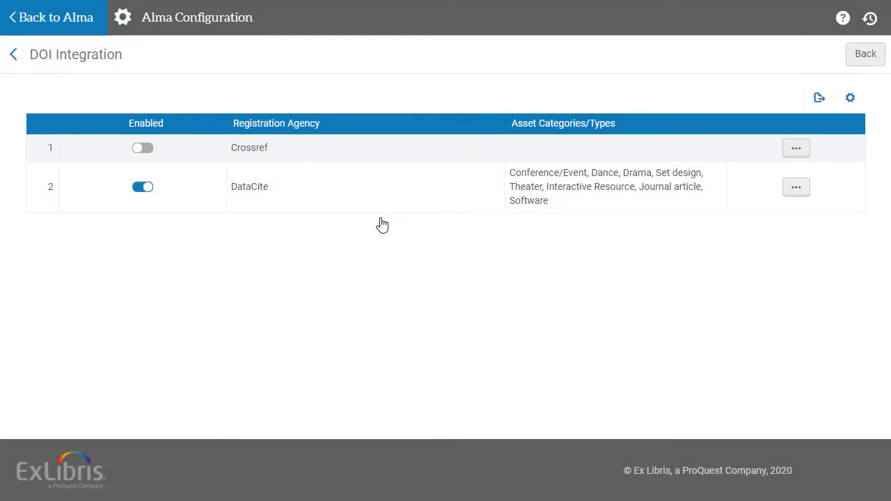
# Step: Edit Crossref: name it 'Esploro Config', add the contact email, set repository 'Dataset Repository'
pyautogui.click(809, 155)
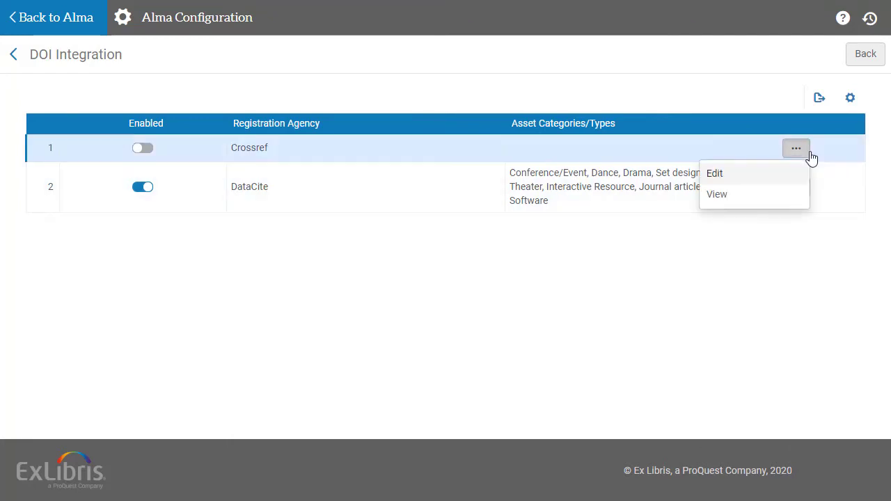
pyautogui.click(782, 177)
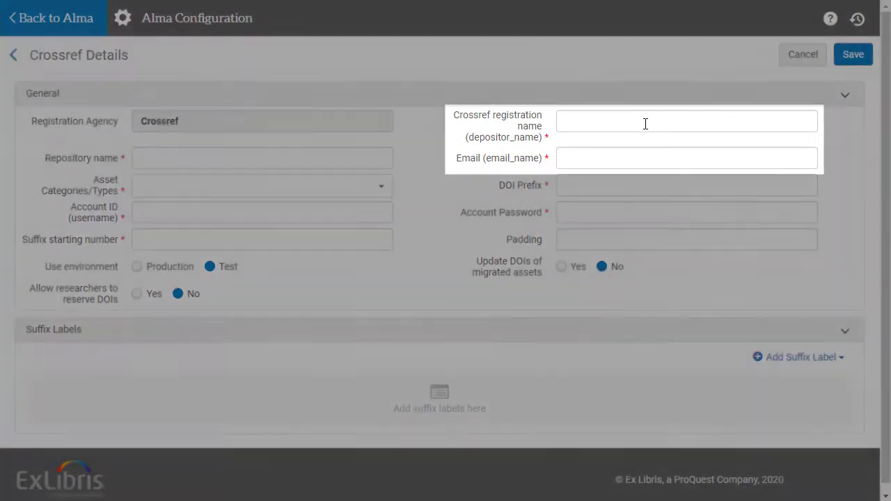
pyautogui.click(645, 124)
pyautogui.write('Esploro Config')
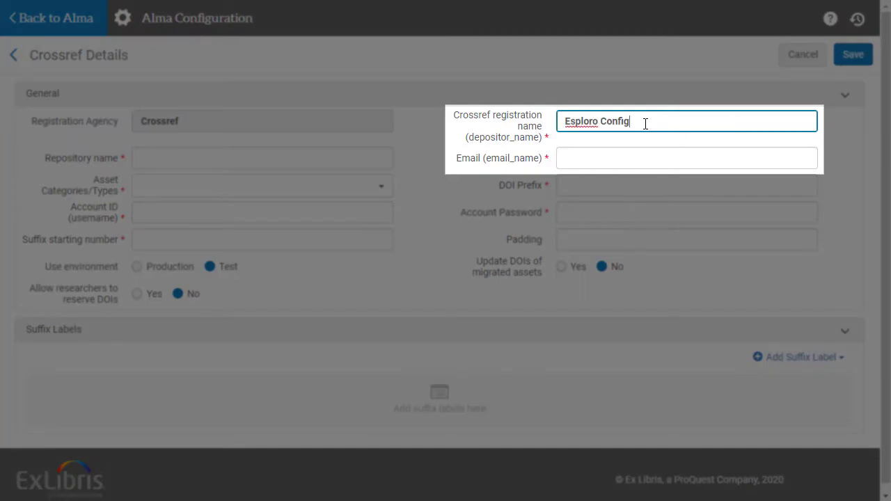
pyautogui.press('Tab')
pyautogui.hotkey('ctrl', 'v')
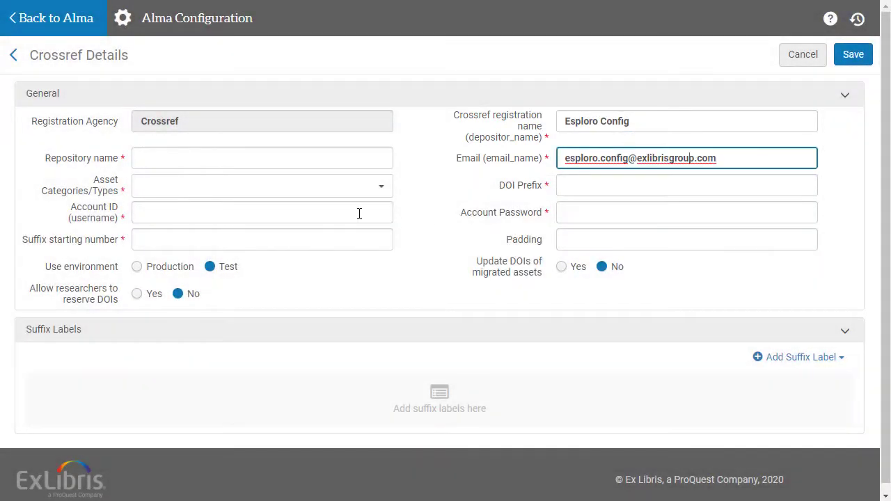
pyautogui.click(215, 160)
pyautogui.write('Dataset Repository')
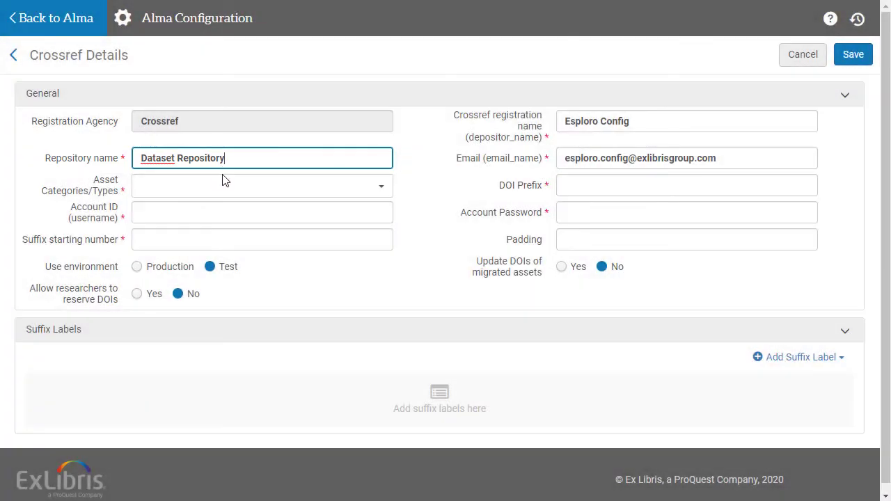
# Step: Select Publication > Book and all types in the More group as Crossref asset types
pyautogui.click(223, 183)
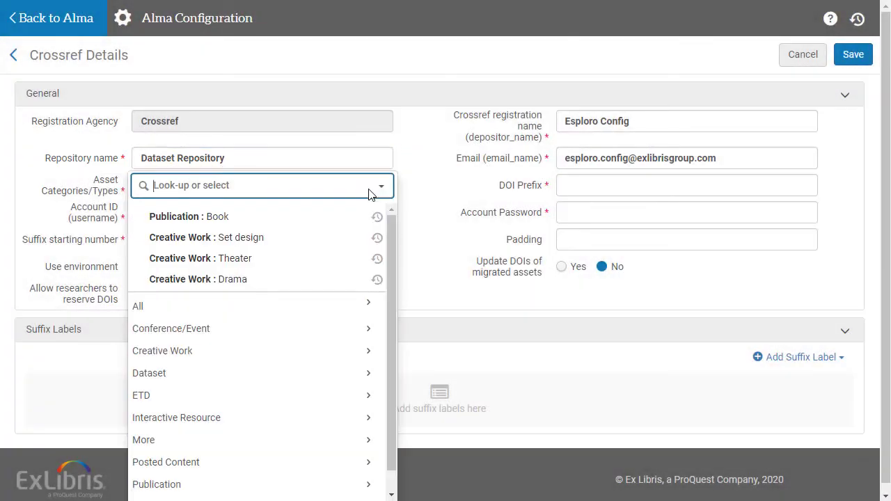
pyautogui.click(285, 482)
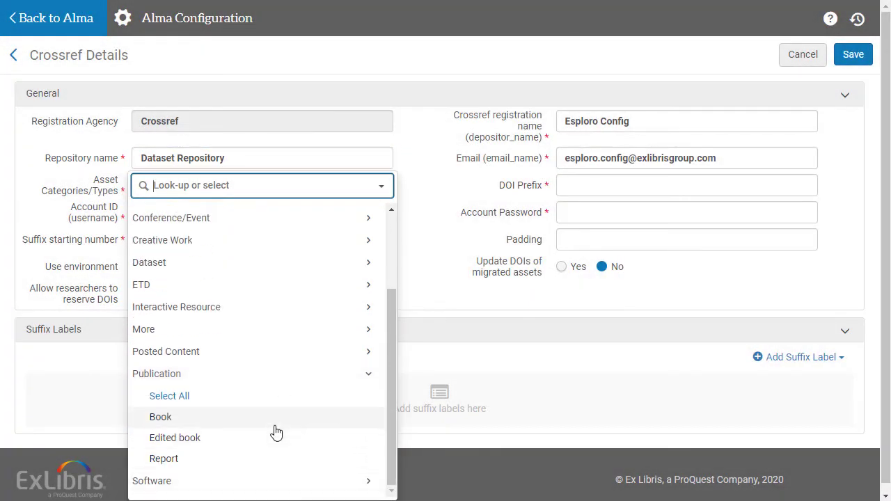
pyautogui.click(277, 428)
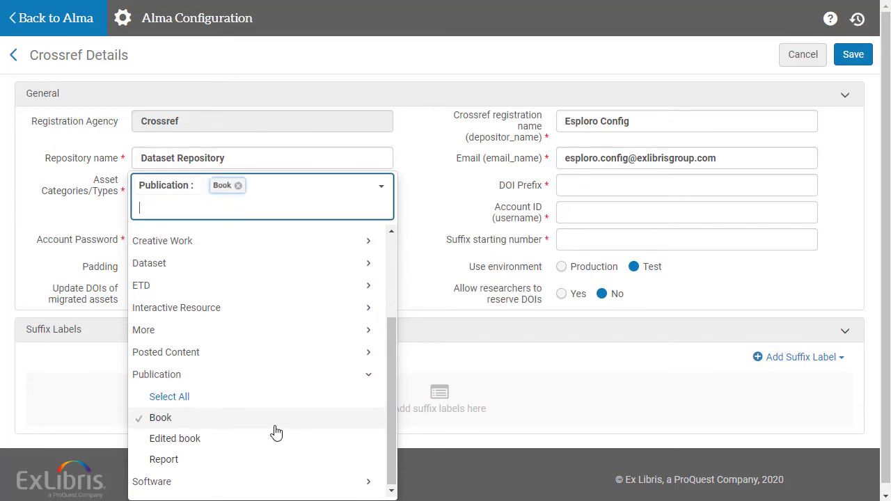
pyautogui.click(255, 337)
pyautogui.click(255, 358)
pyautogui.click(412, 214)
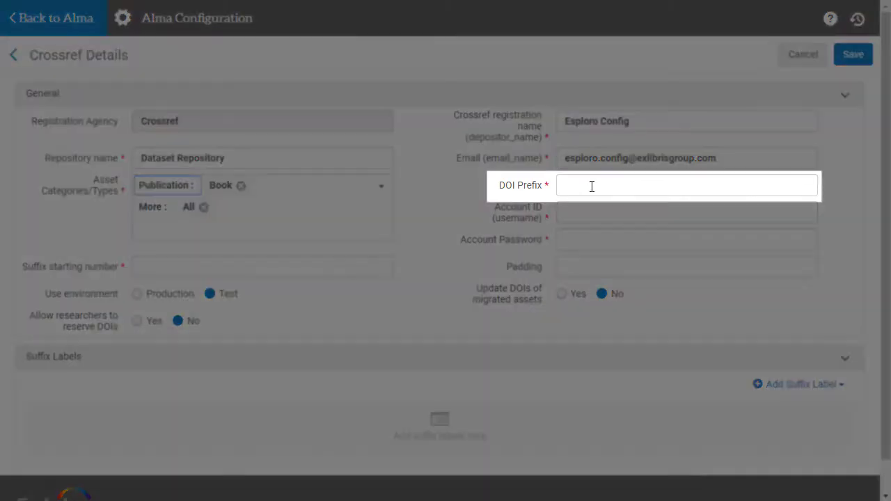
# Step: Enter DOI prefix 10.555, the account ID and password, suffix start 500 and padding 6
pyautogui.click(591, 185)
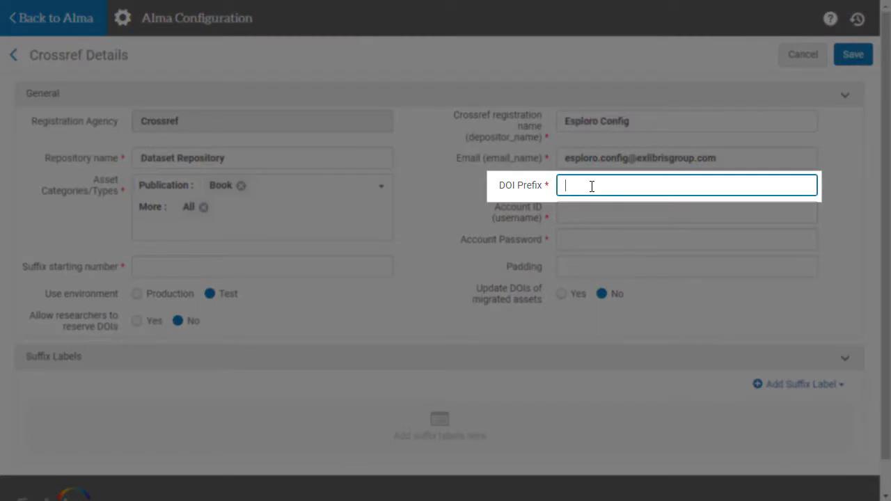
pyautogui.write('10.555')
pyautogui.press('Tab')
pyautogui.write('ex_libri_test')
pyautogui.press('Tab')
pyautogui.write('*******')
pyautogui.click(262, 266)
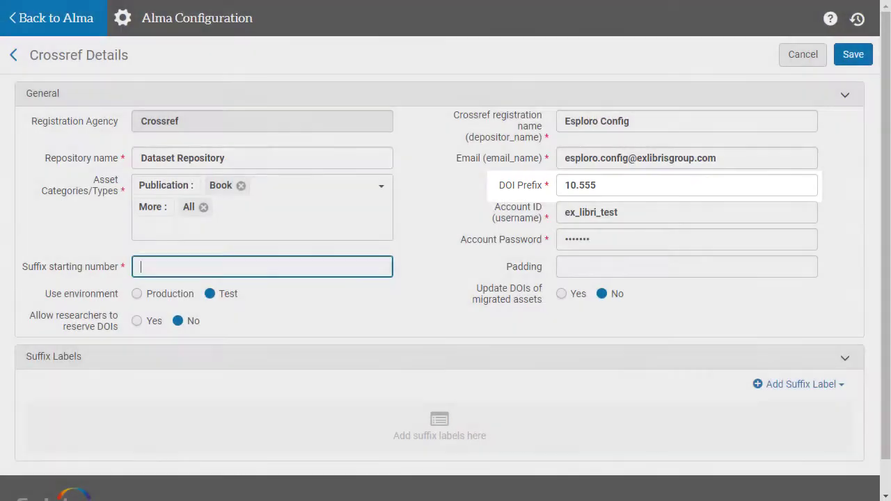
pyautogui.write('500')
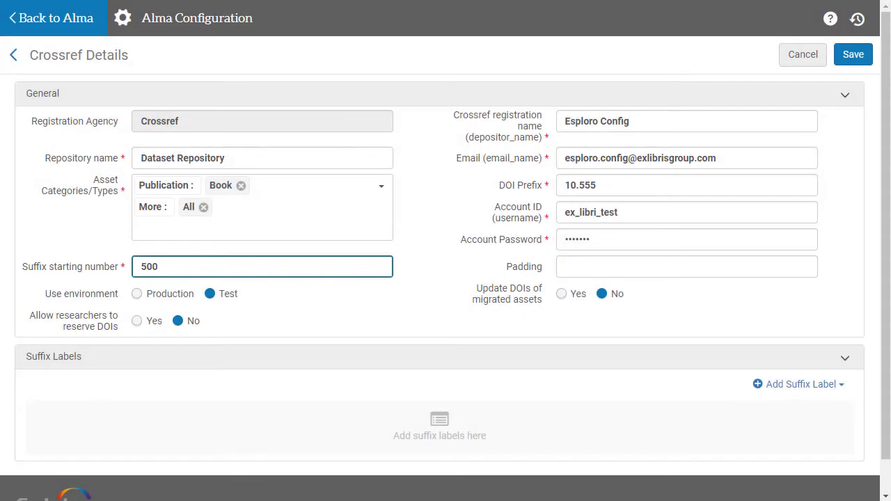
pyautogui.click(686, 266)
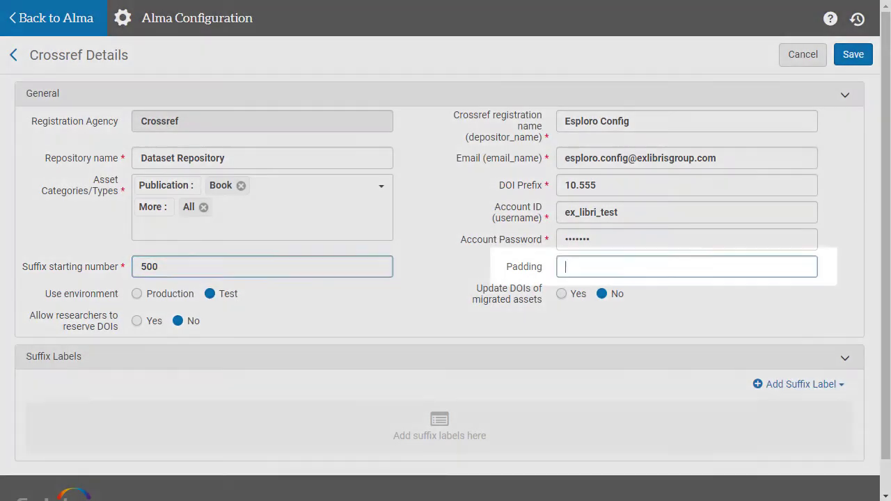
pyautogui.write('6')
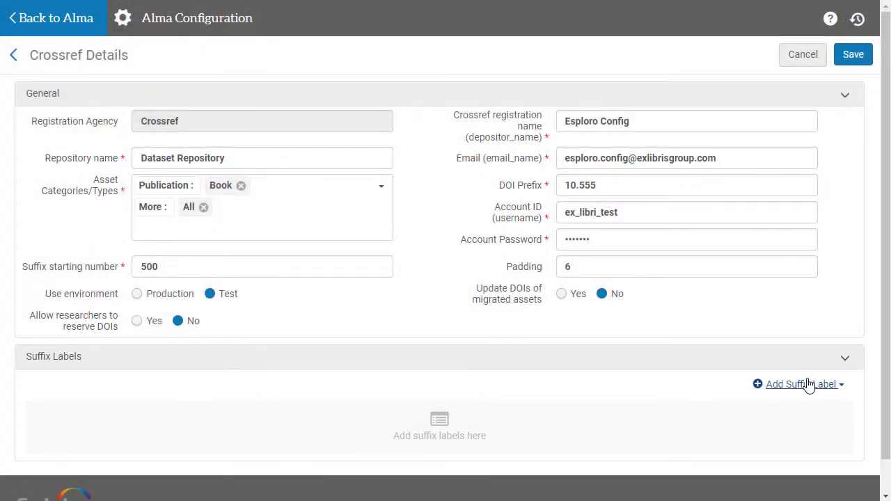
# Step: Add suffix label 'BK' for Publication > Book, save, and switch Crossref to Enabled
pyautogui.click(803, 385)
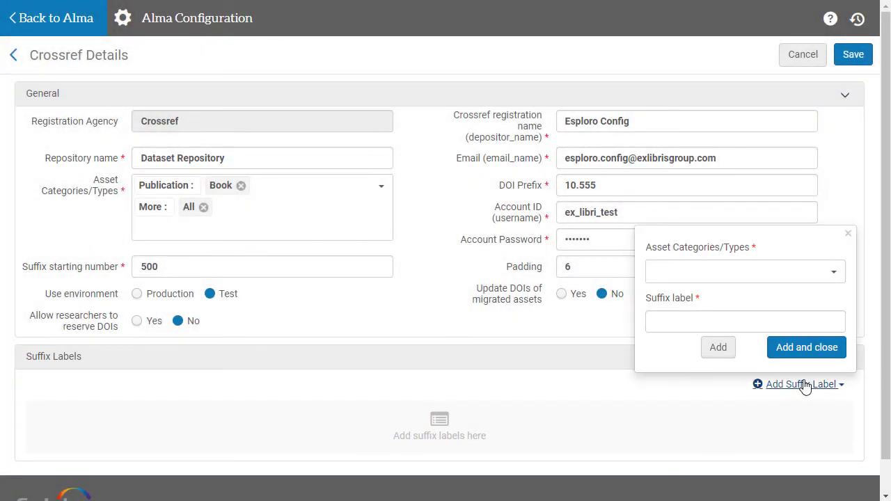
pyautogui.click(833, 271)
pyautogui.scroll(-3, 735, 353)
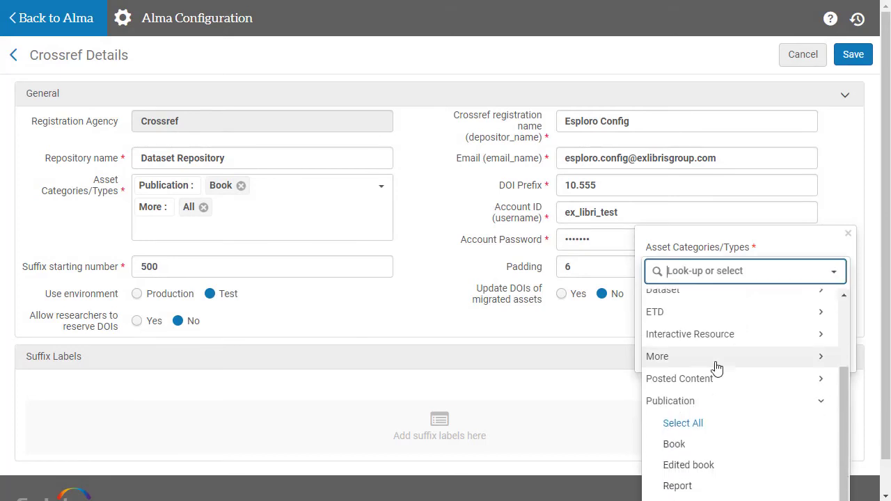
pyautogui.click(686, 445)
pyautogui.click(836, 272)
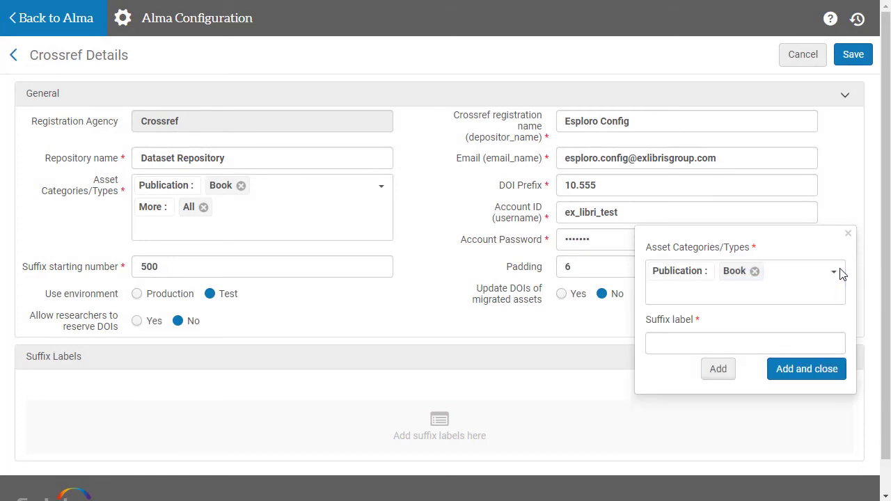
pyautogui.click(737, 339)
pyautogui.write('BK')
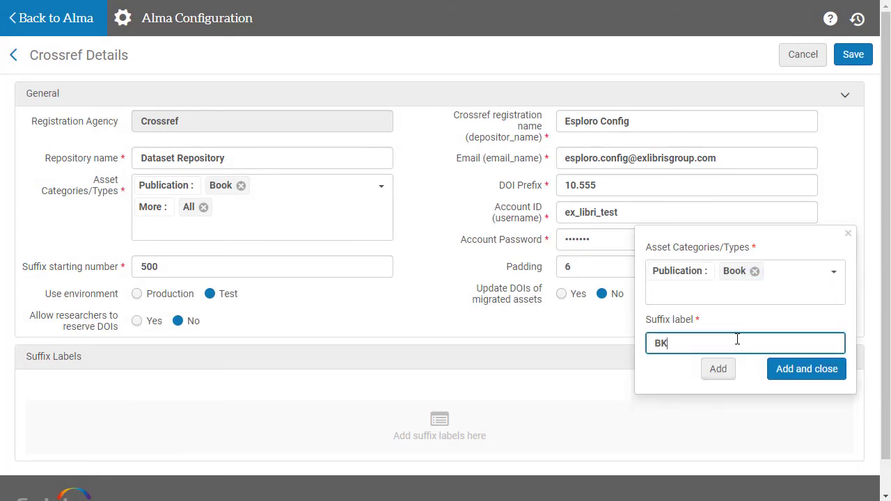
pyautogui.click(786, 370)
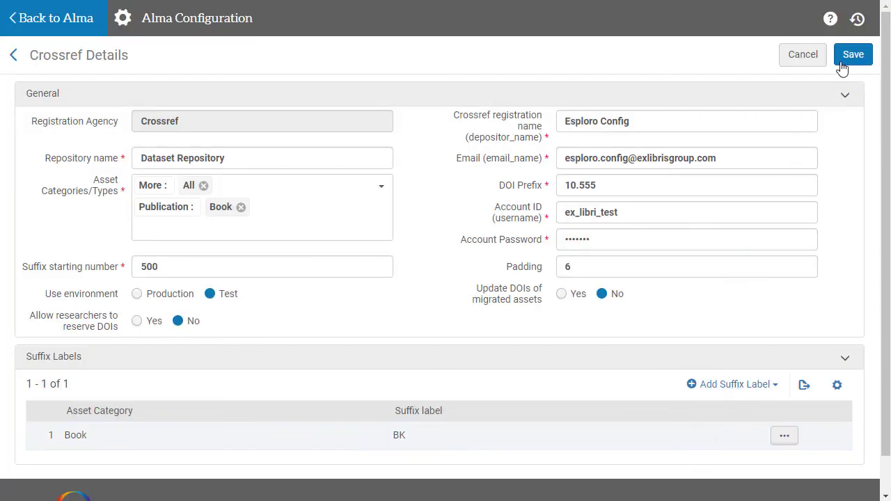
pyautogui.click(850, 55)
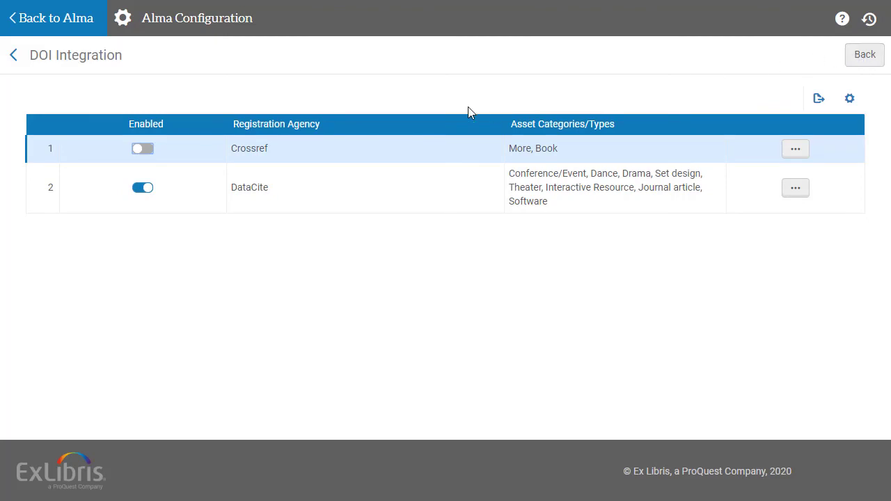
pyautogui.click(141, 154)
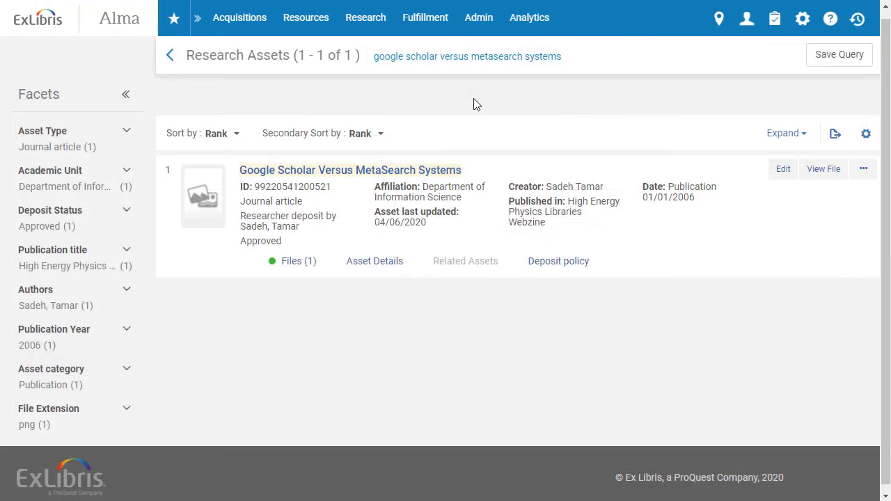
# Step: Register a DOI for 'Google Scholar Versus MetaSearch Systems' via its More actions menu
pyautogui.click(862, 174)
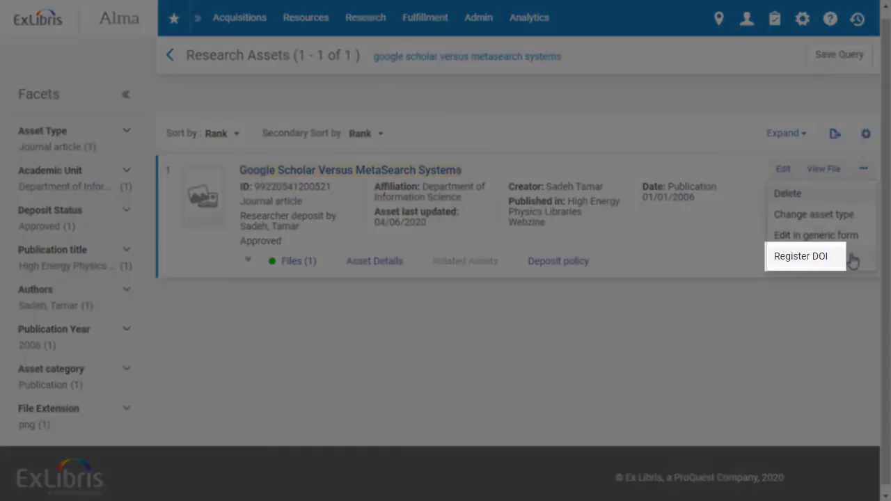
pyautogui.click(852, 256)
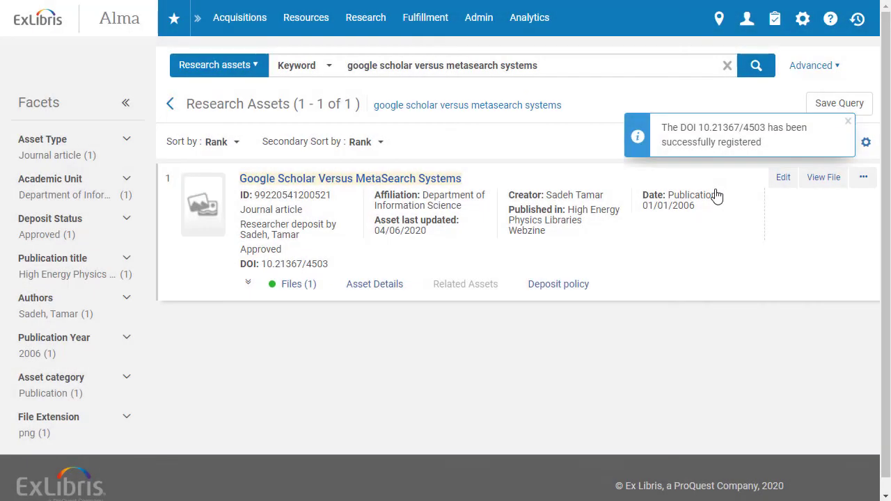